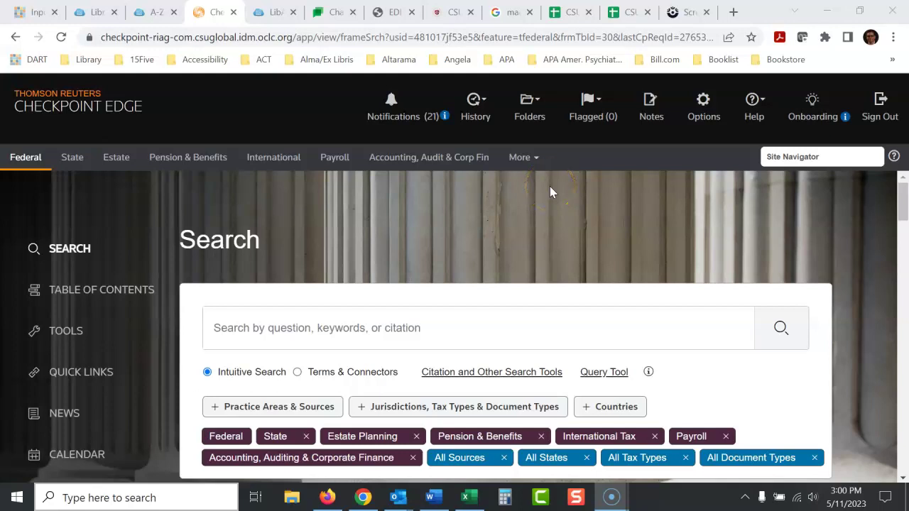
# Step: Search the federal sources for "Rev. Rul. 77-438" from the library guide and open the matching revenue ruling in the results
pyautogui.click(390, 12)
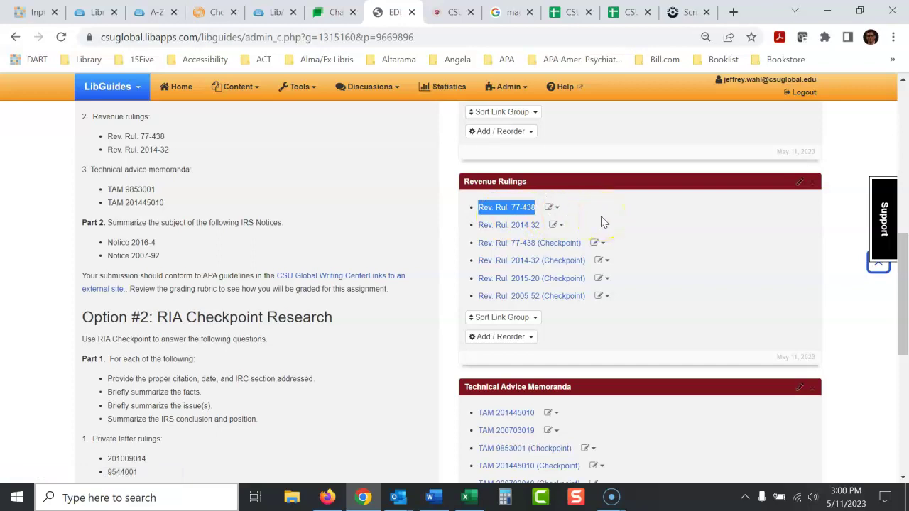
pyautogui.click(220, 12)
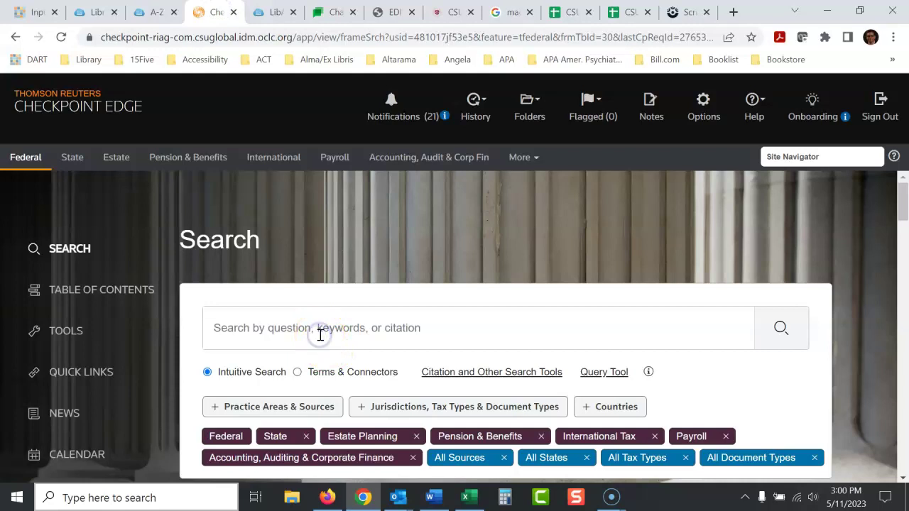
pyautogui.write('Rev. Rul. 77-438')
pyautogui.click(781, 327)
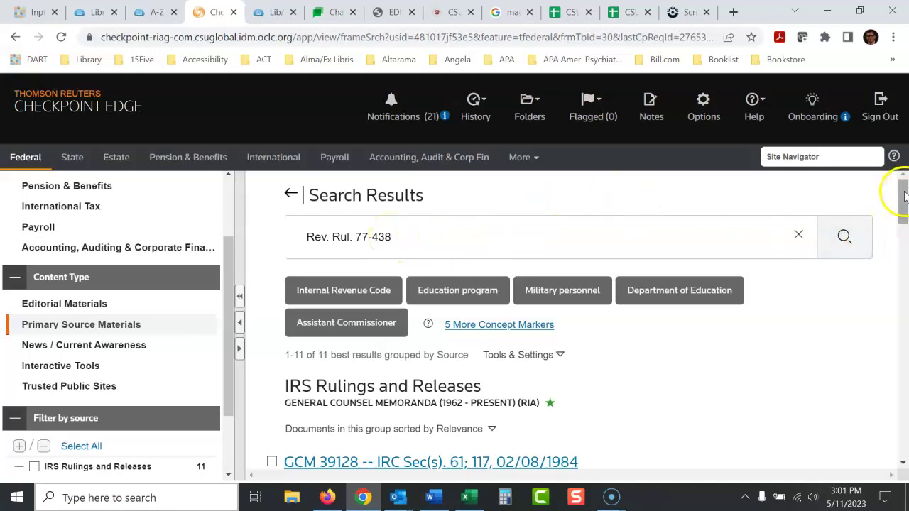
pyautogui.moveTo(899, 189); pyautogui.dragTo(904, 333)
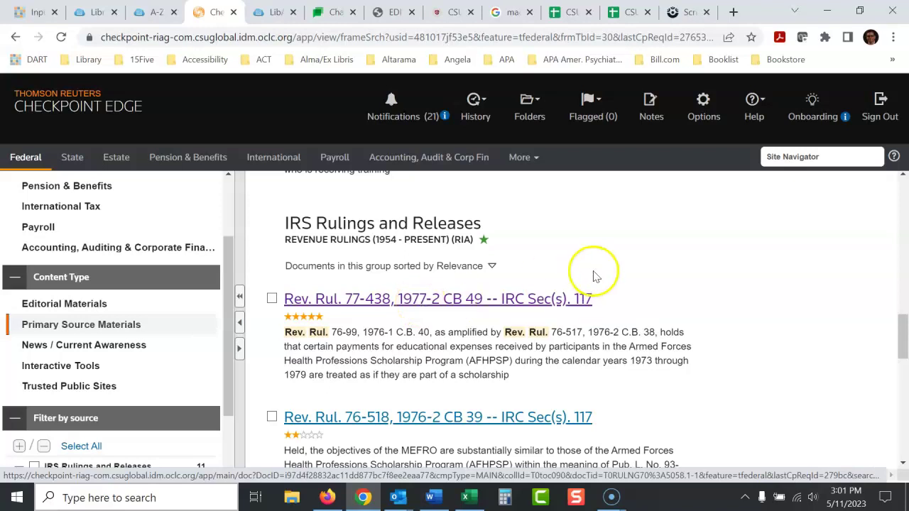
pyautogui.click(456, 299)
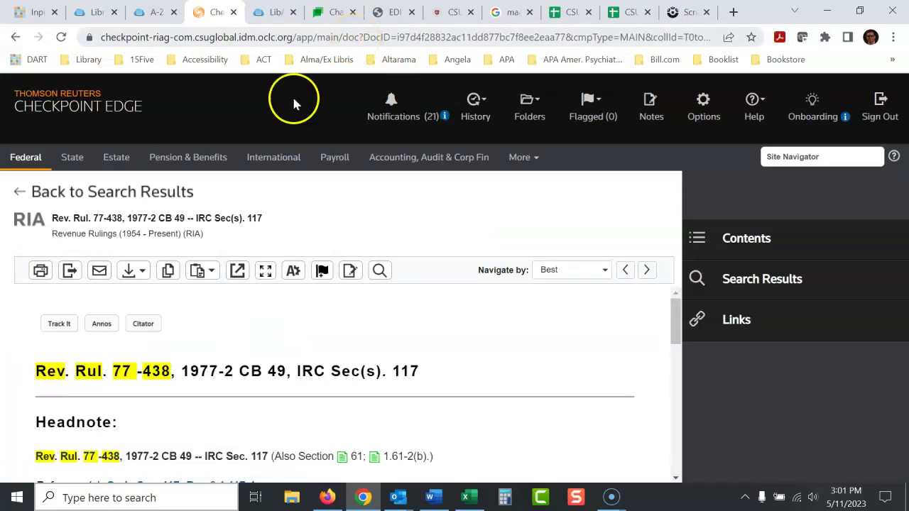
# Step: Check the export options for Rev. Rul. 77-438, selecting the PDF format, and cancel the export
pyautogui.click(71, 272)
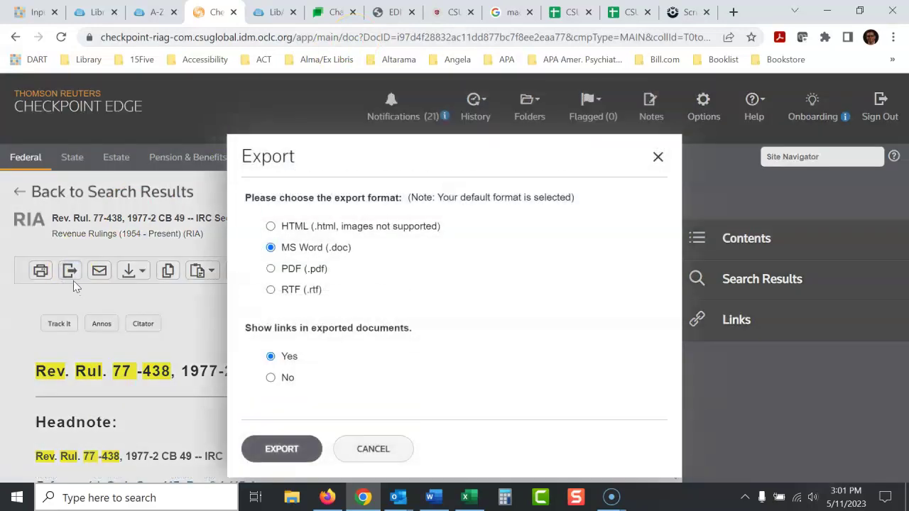
pyautogui.click(658, 156)
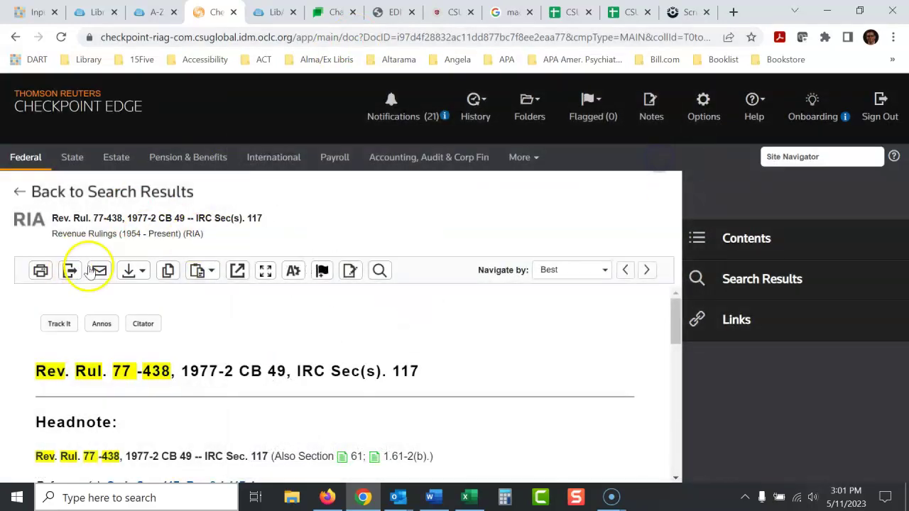
pyautogui.click(70, 271)
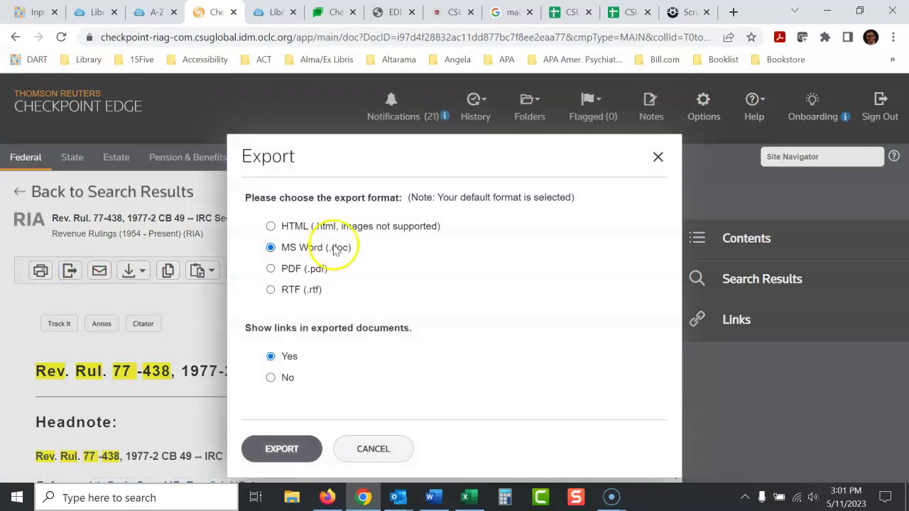
pyautogui.click(270, 269)
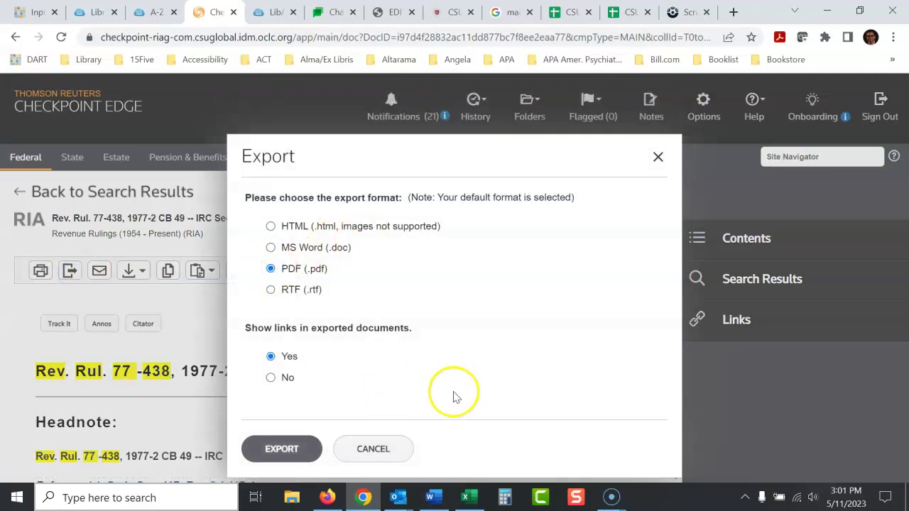
pyautogui.click(377, 448)
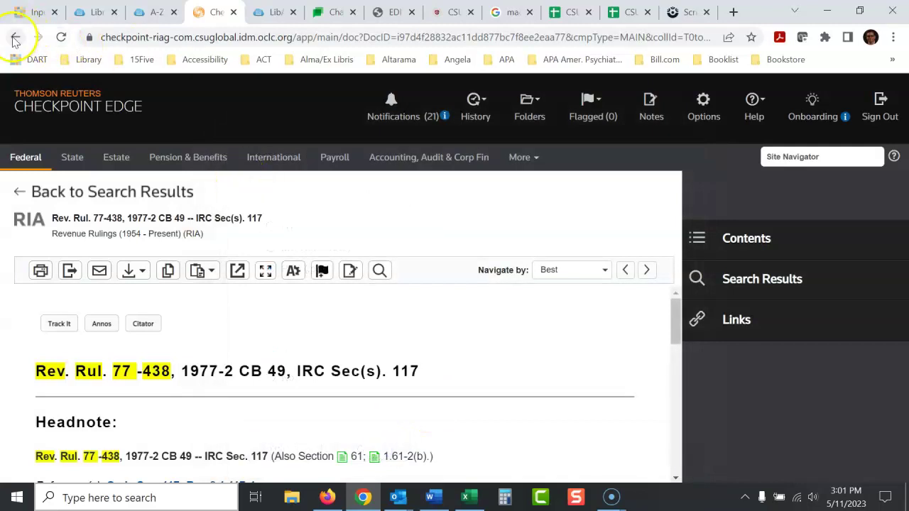
# Step: Return to the main Federal search page and open the Find Federal Rulings/IRB quick link
pyautogui.click(14, 38)
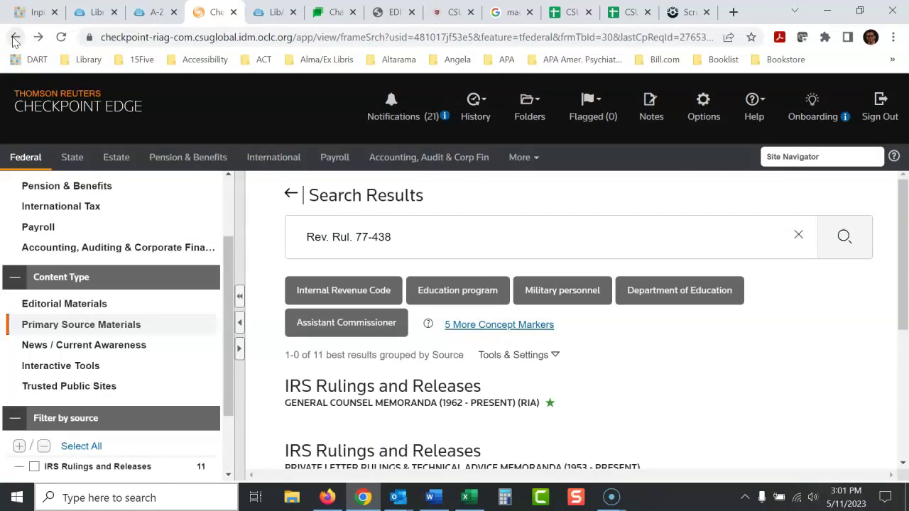
pyautogui.click(14, 38)
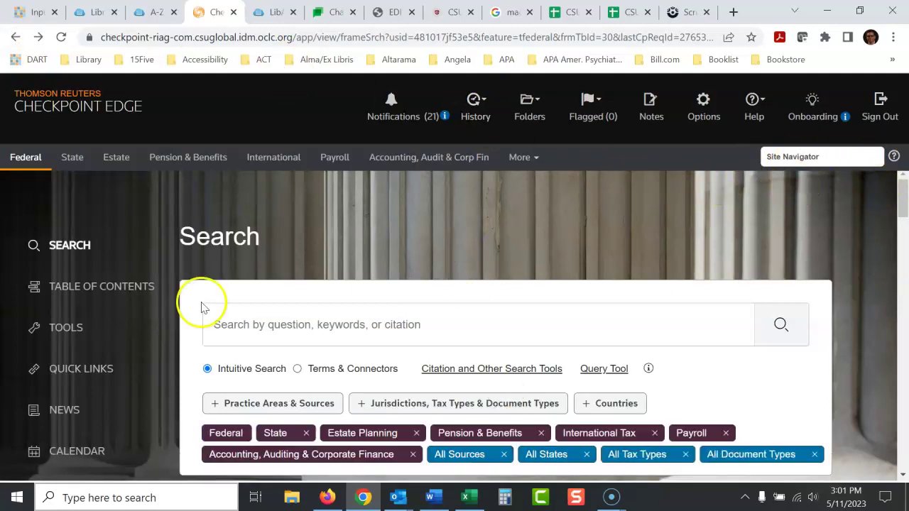
pyautogui.click(89, 369)
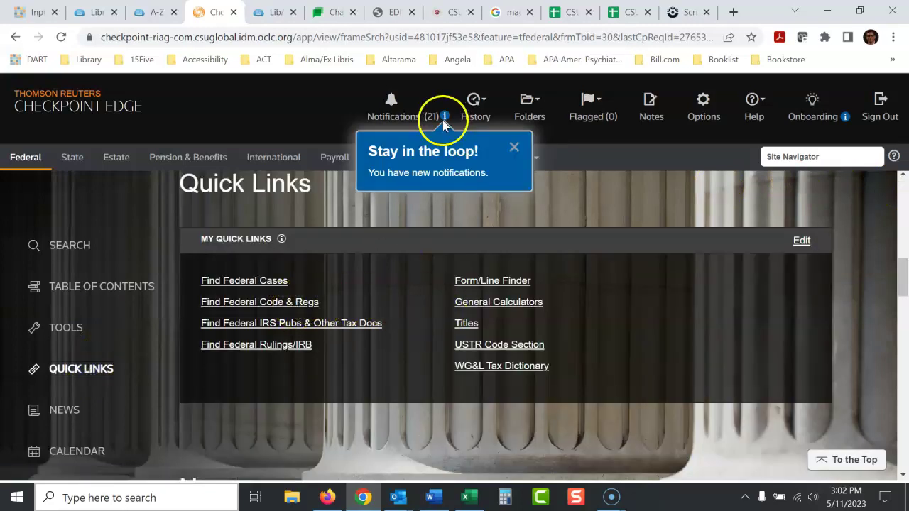
pyautogui.click(390, 12)
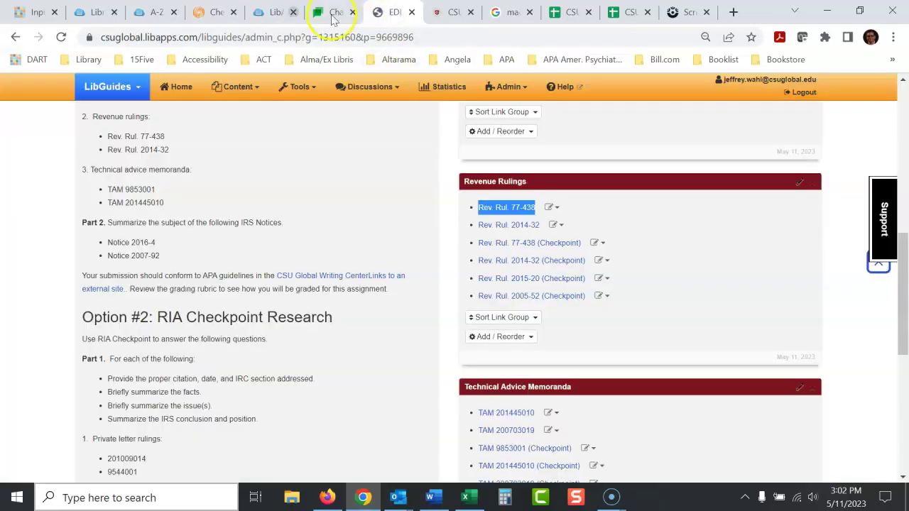
pyautogui.click(211, 12)
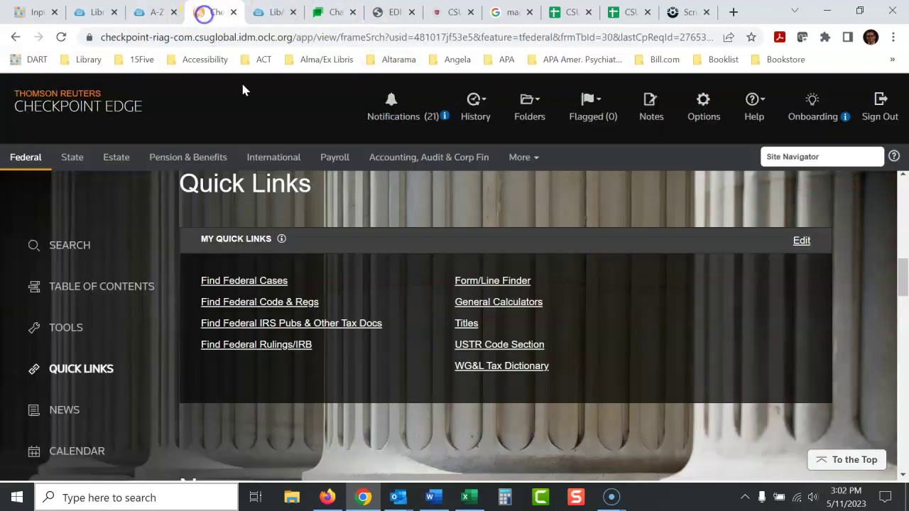
pyautogui.click(258, 349)
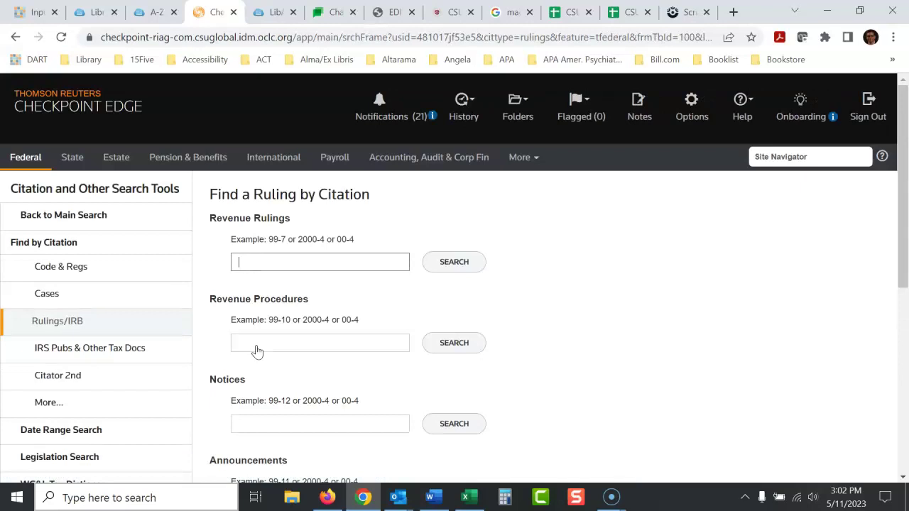
# Step: Find revenue ruling 77-438 by citation, entering only the number without the "Rev. Rul." prefix
pyautogui.click(251, 264)
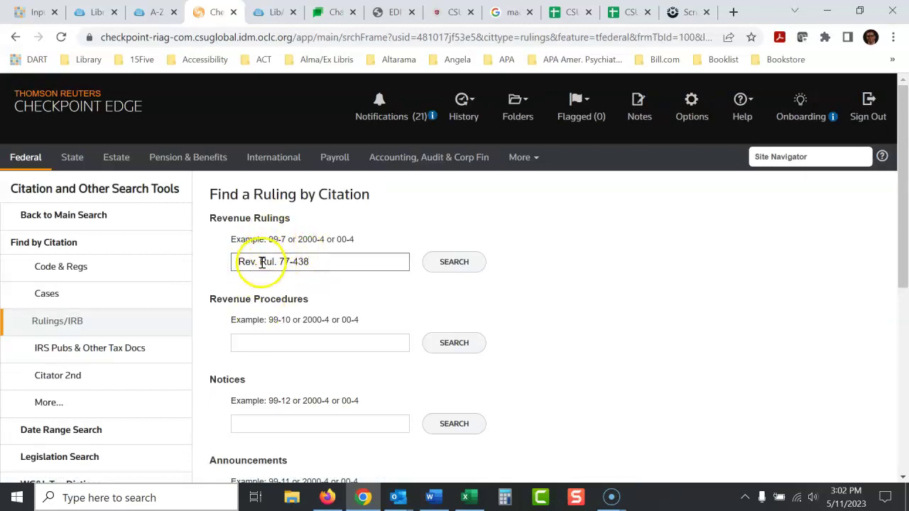
pyautogui.click(280, 264)
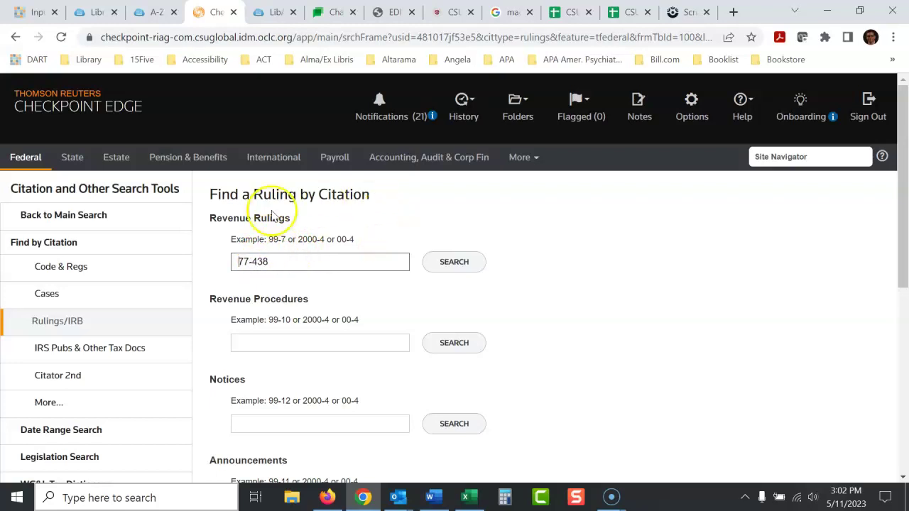
pyautogui.click(471, 263)
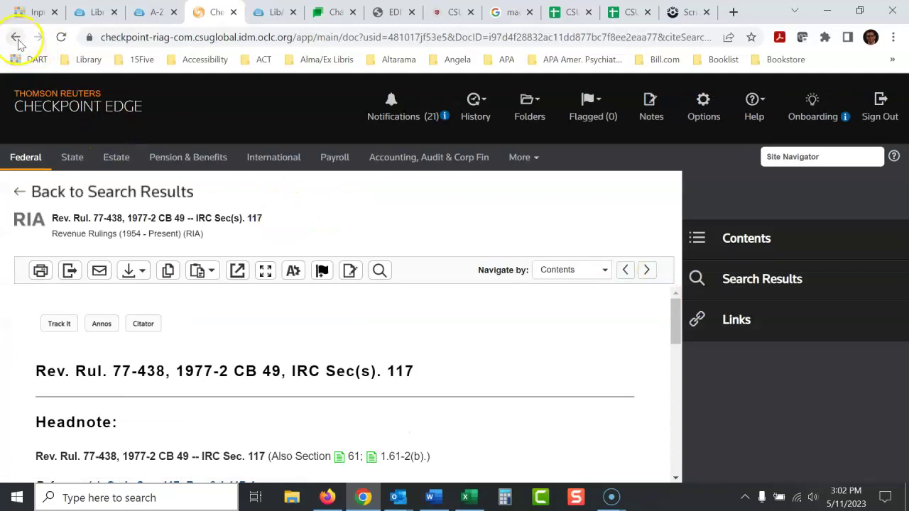
# Step: Open the export options for the ruling retrieved by citation, choose PDF, and cancel without exporting
pyautogui.click(70, 274)
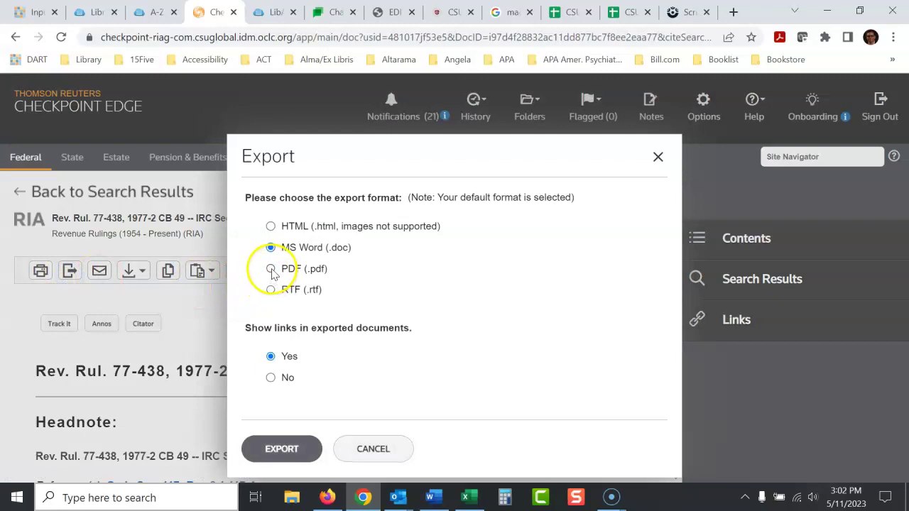
pyautogui.click(269, 268)
pyautogui.click(375, 451)
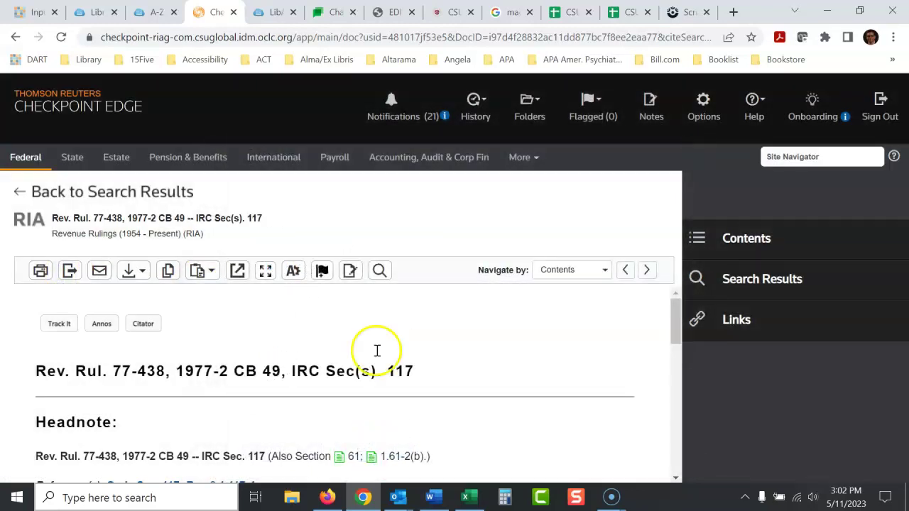
# Step: Copy the number 2014-32 from the guide's Revenue Rulings list and return to the citation search form
pyautogui.click(15, 37)
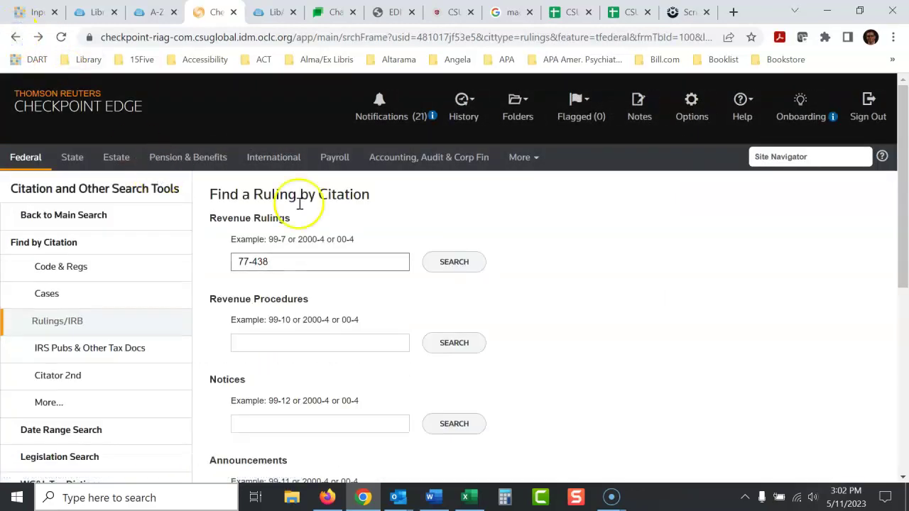
pyautogui.click(395, 15)
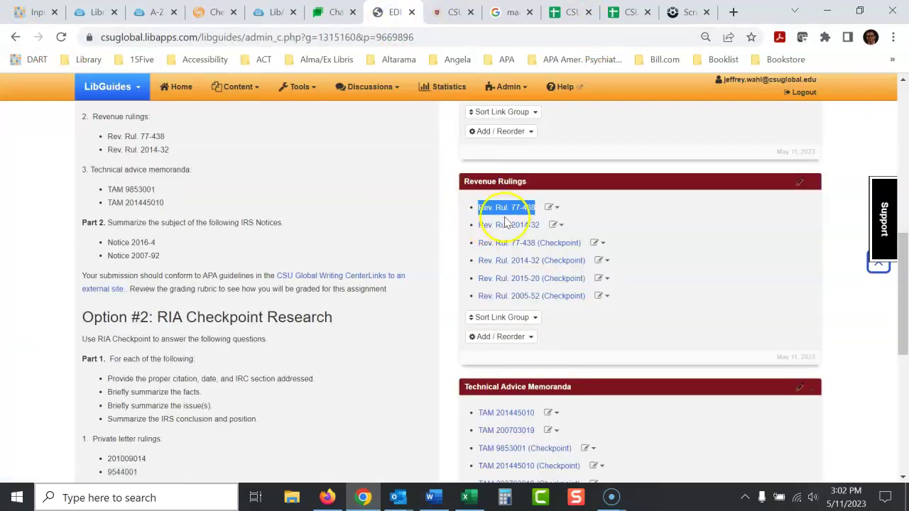
pyautogui.moveTo(511, 225); pyautogui.dragTo(535, 225)
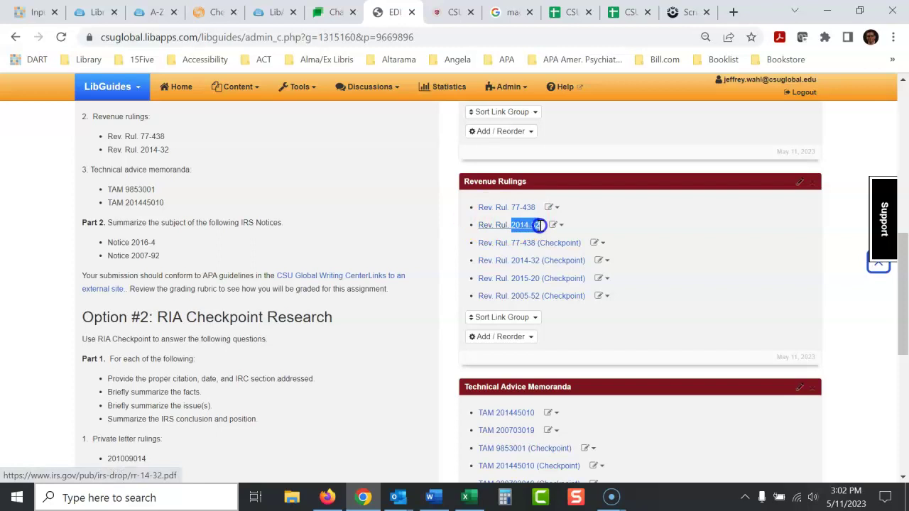
pyautogui.click(213, 13)
pyautogui.moveTo(284, 261); pyautogui.dragTo(202, 271)
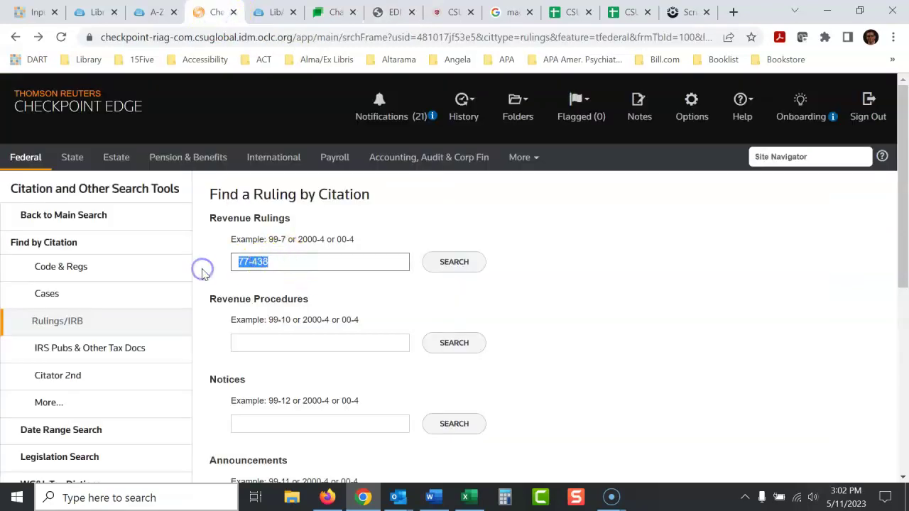
# Step: Reopen Find Federal Rulings/IRB from the Federal quick links and retrieve revenue ruling 2014-32 by citation
pyautogui.click(26, 158)
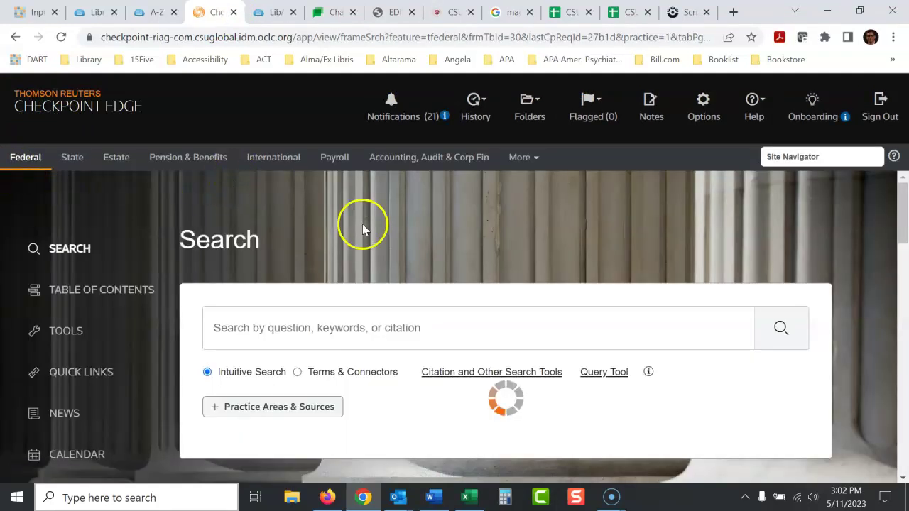
pyautogui.click(82, 375)
pyautogui.click(265, 350)
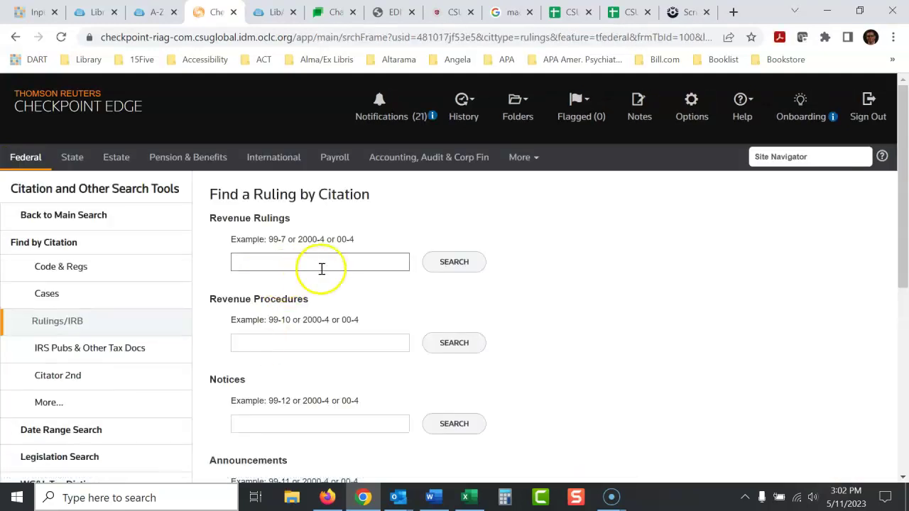
pyautogui.write('2014-32')
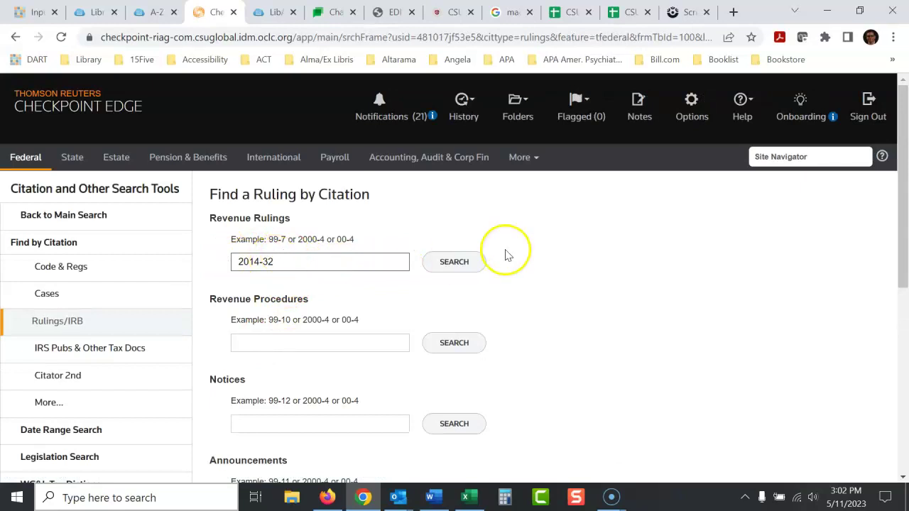
pyautogui.click(455, 263)
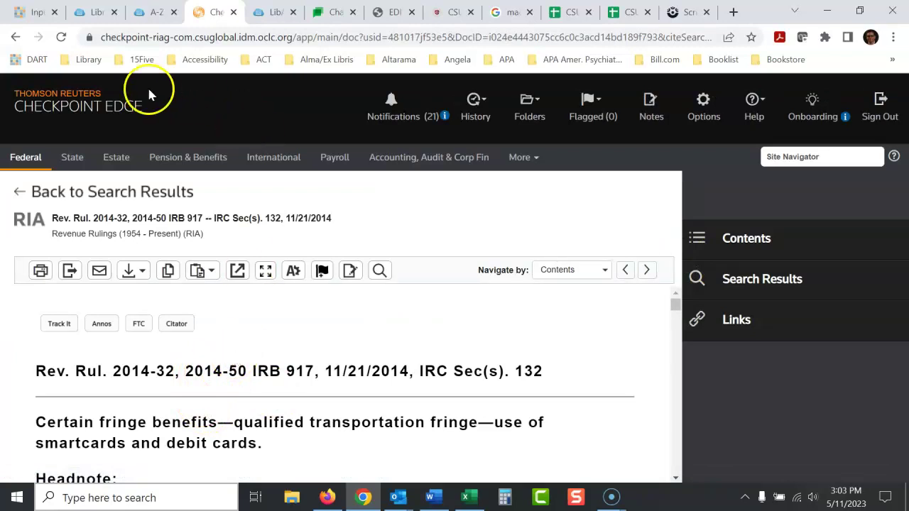
# Step: Retrieve revenue ruling 2014-32 with the Retrieve Ruling by Citation template among the additional Find by Citation options
pyautogui.click(17, 37)
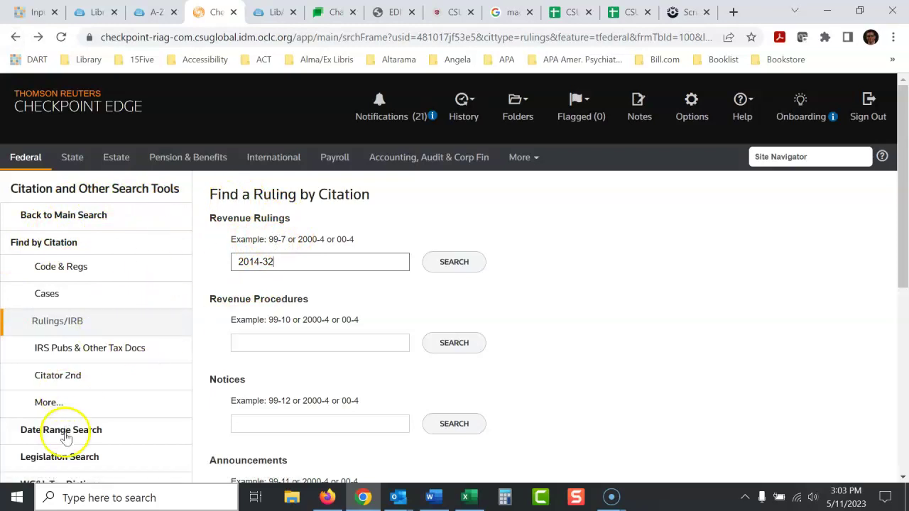
pyautogui.click(48, 403)
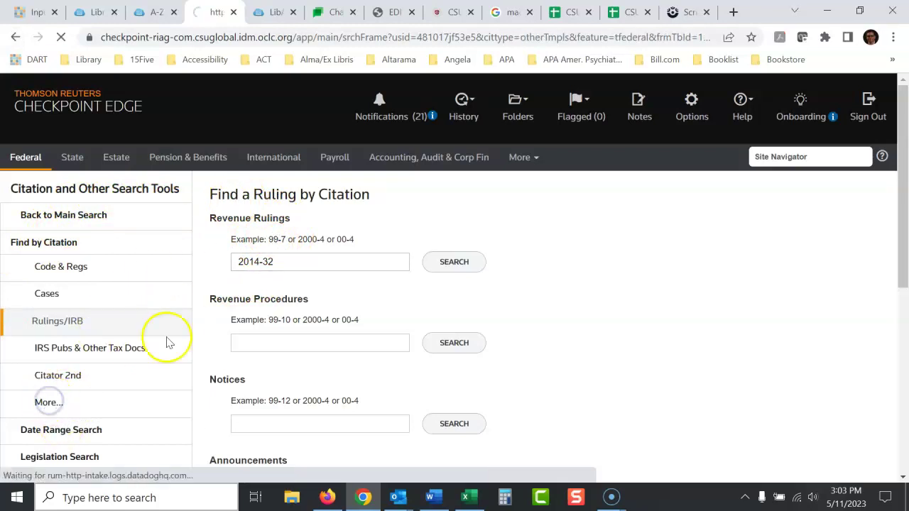
pyautogui.moveTo(903, 181); pyautogui.dragTo(905, 318)
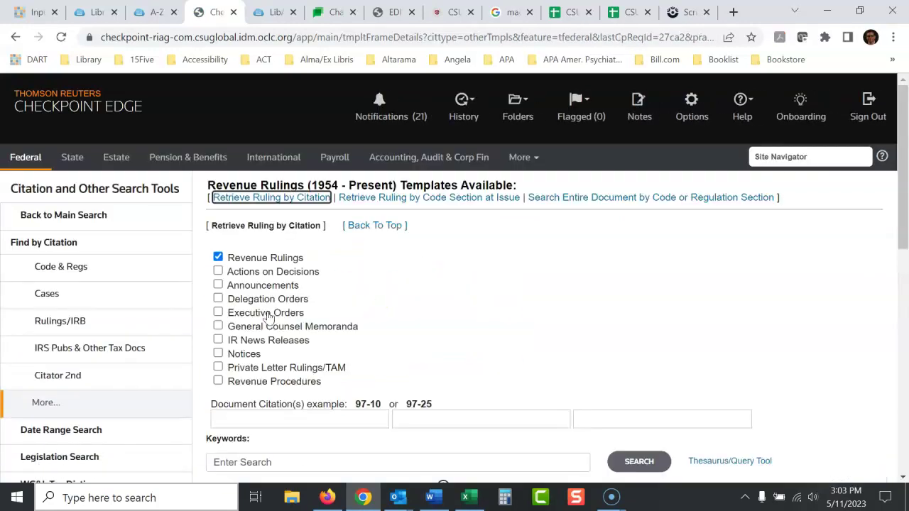
pyautogui.click(274, 422)
pyautogui.write('2014-32')
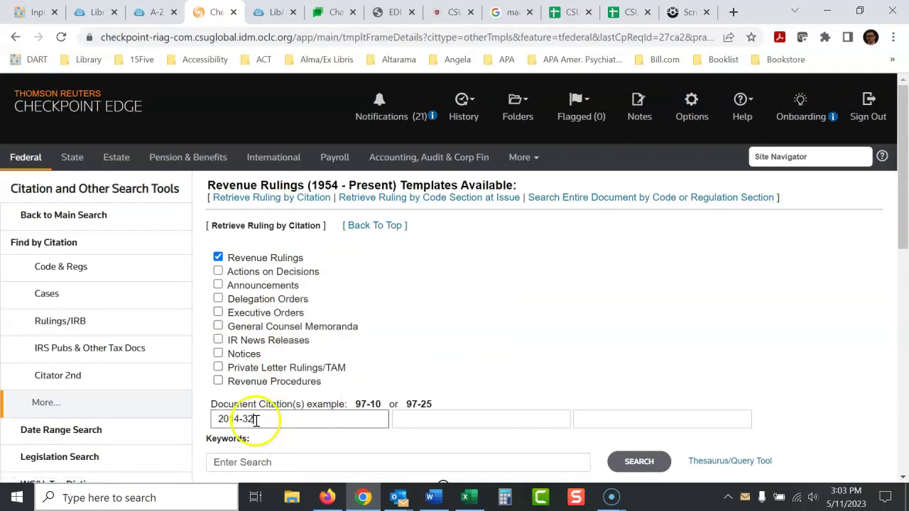
pyautogui.click(638, 460)
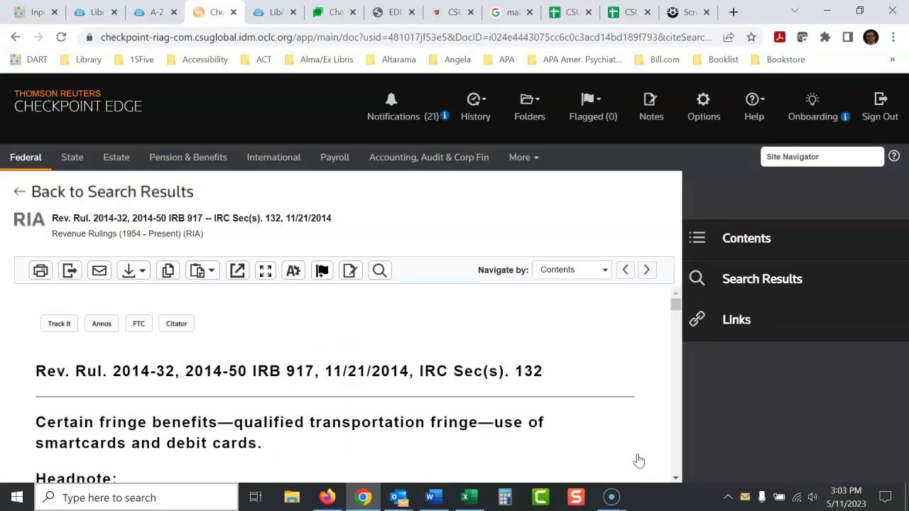
# Step: Return to the main Federal search and run an Intuitive Search for "rev. rul. 2014-32" across all sources
pyautogui.click(33, 161)
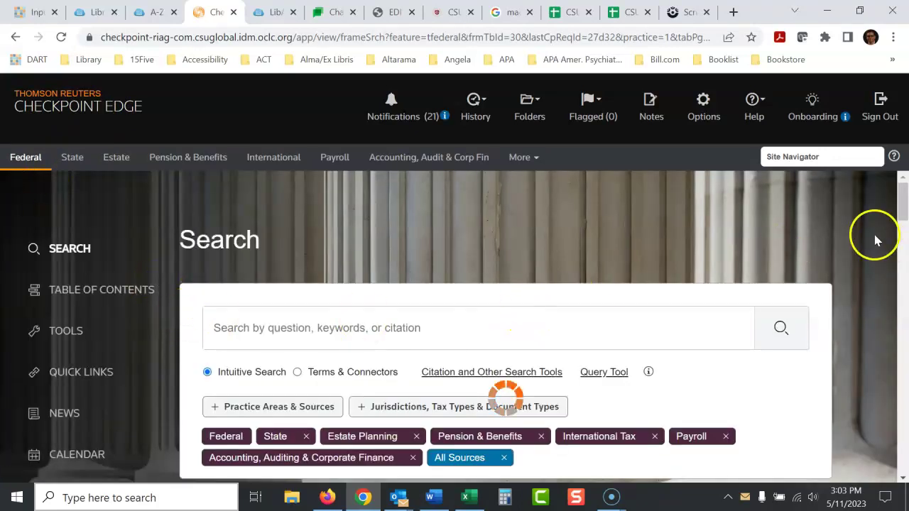
pyautogui.scroll(-1, 903, 211)
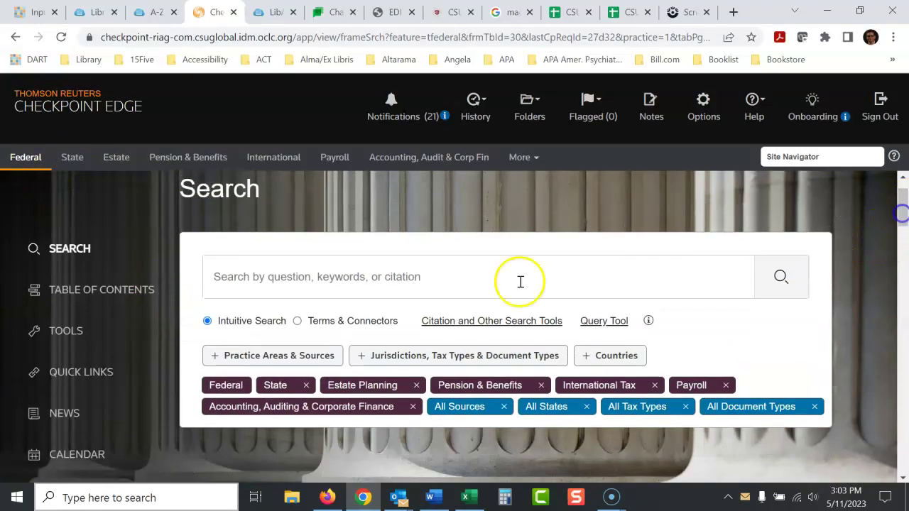
pyautogui.click(422, 277)
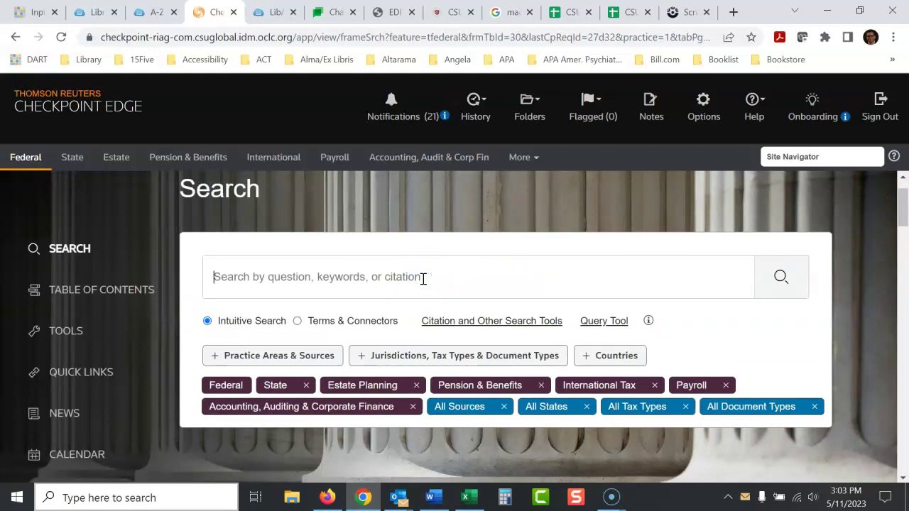
pyautogui.write('rev. rul. 2014-32')
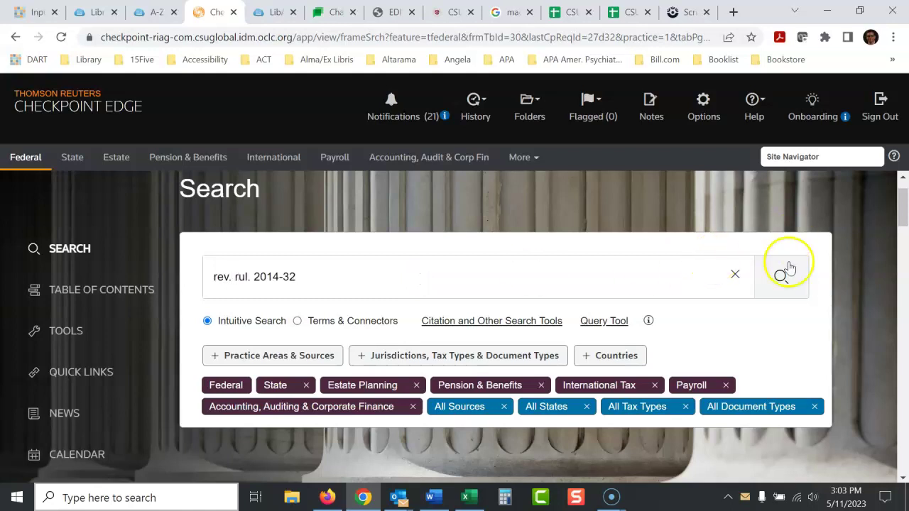
pyautogui.click(781, 278)
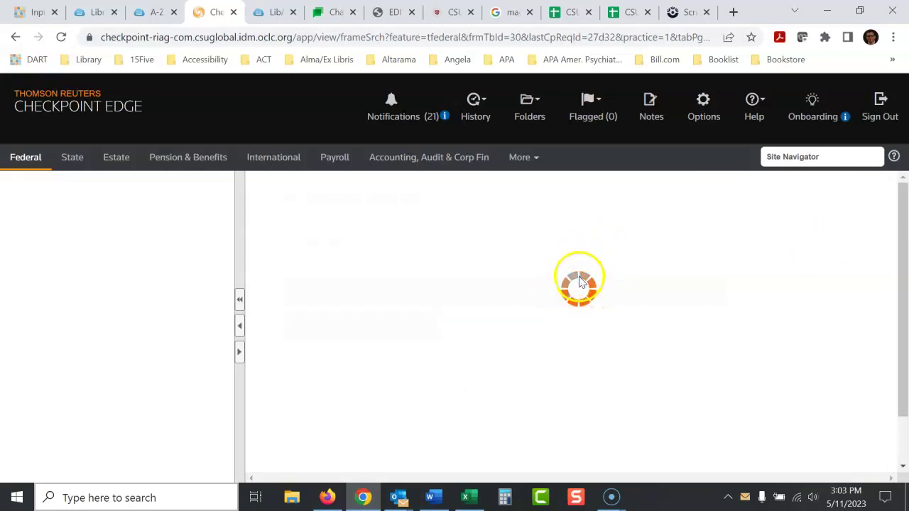
# Step: Go back to the Federal search page, run an Intuitive Search for "rev. rul,. 2014-32" and look through the grouped IRS rulings results
pyautogui.click(15, 36)
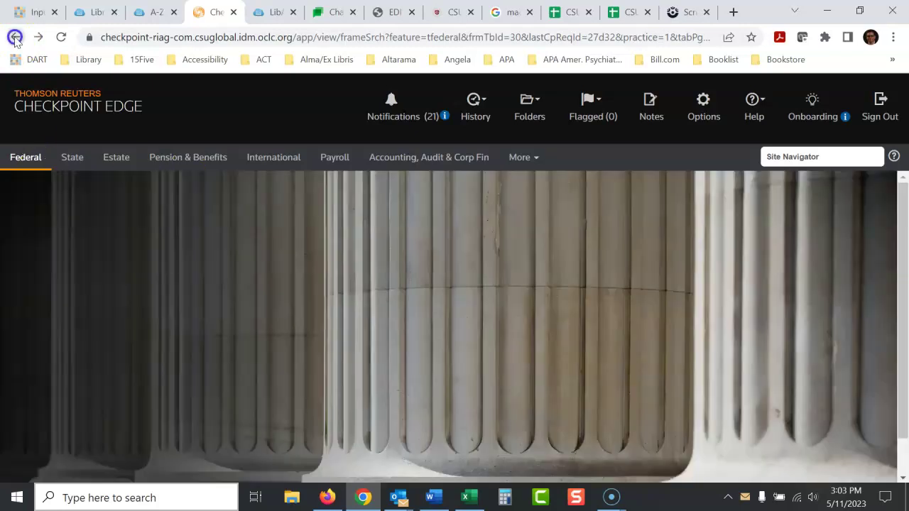
pyautogui.click(325, 326)
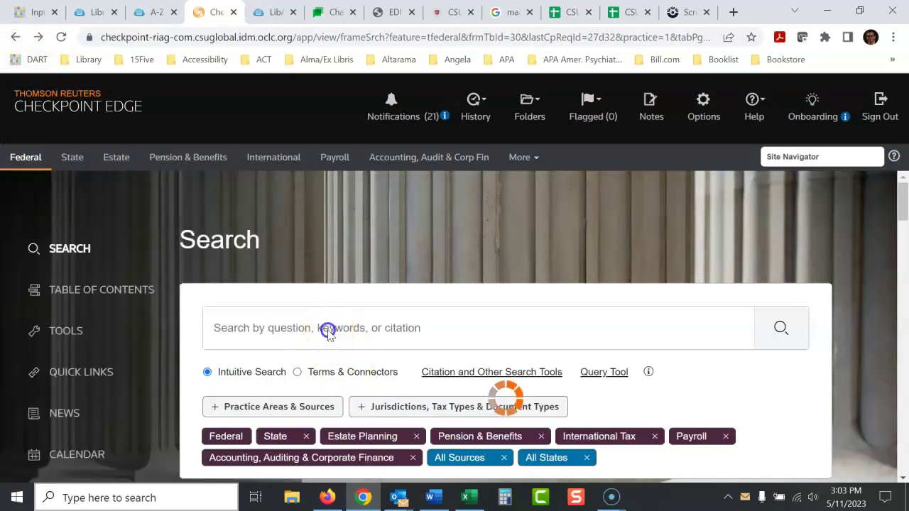
pyautogui.write('2014-32')
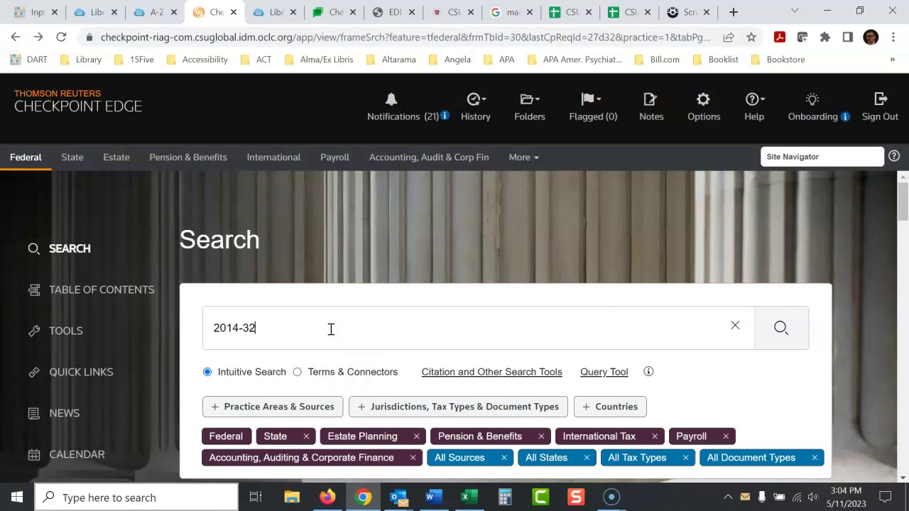
pyautogui.click(215, 329)
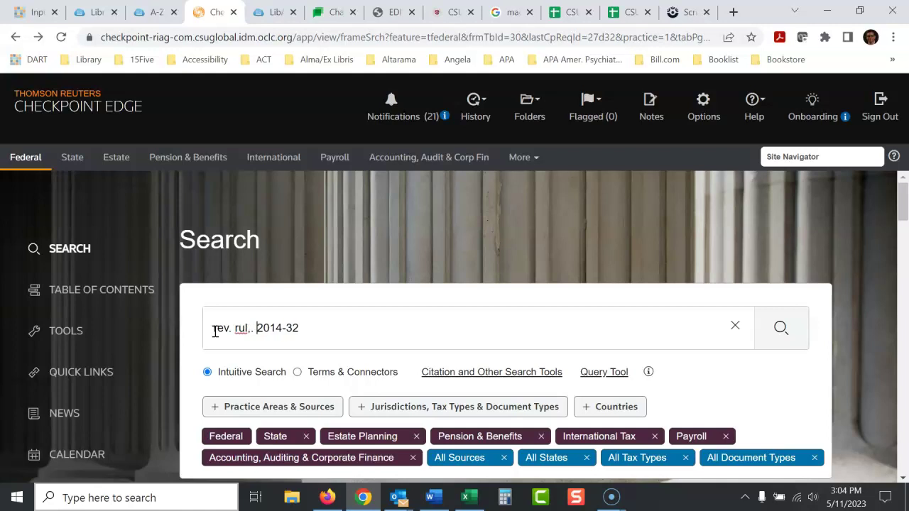
pyautogui.click(784, 326)
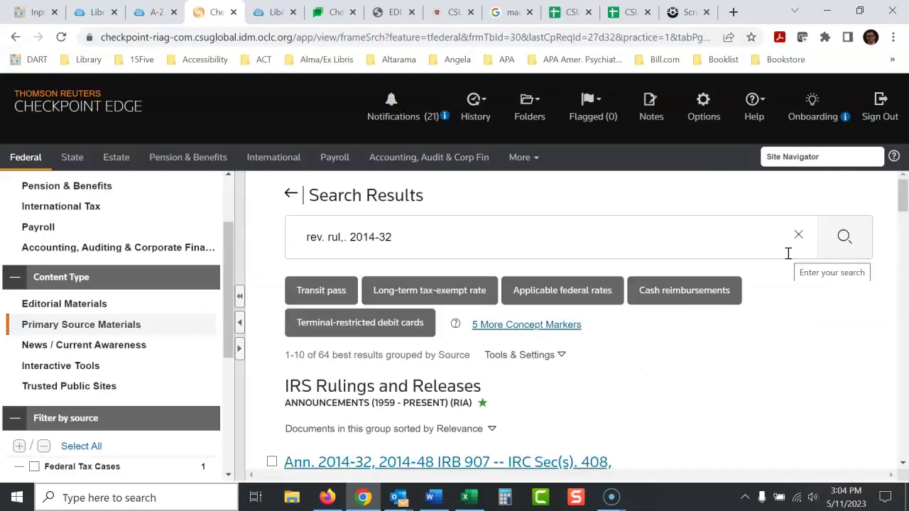
pyautogui.click(902, 213)
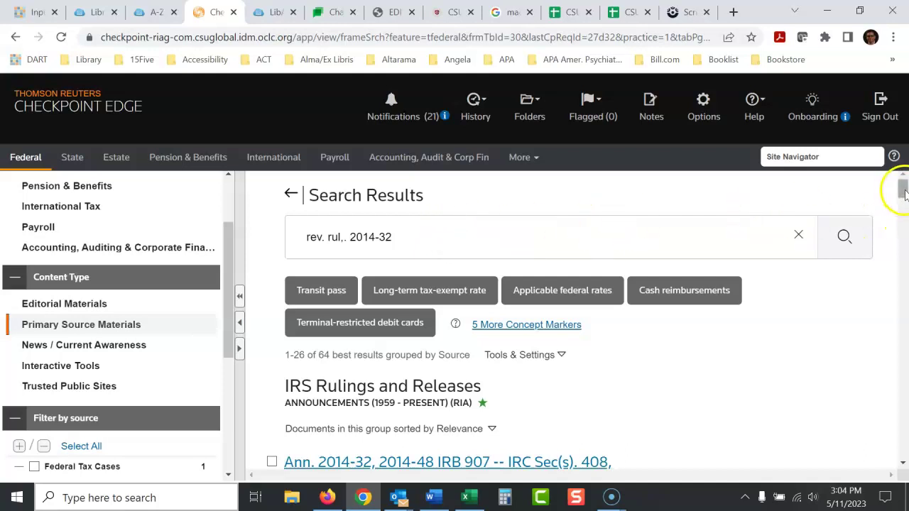
pyautogui.moveTo(904, 190); pyautogui.dragTo(903, 202)
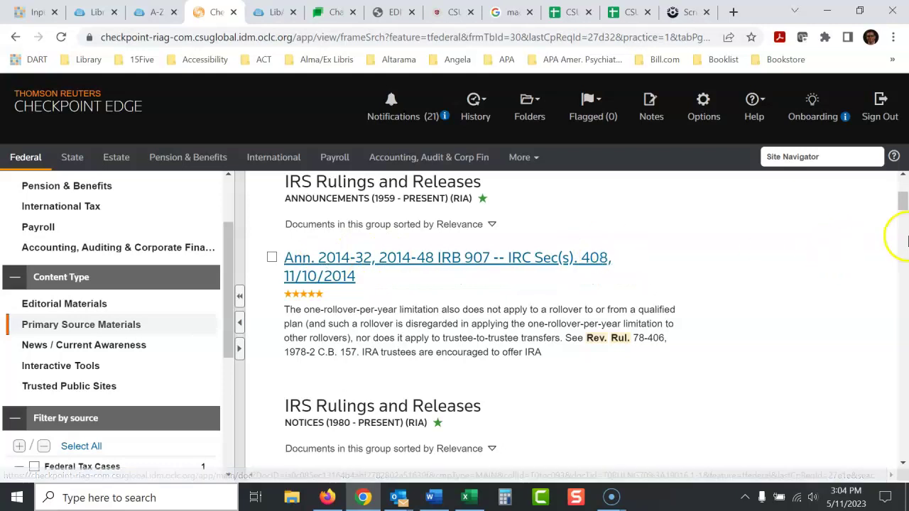
pyautogui.moveTo(901, 205); pyautogui.dragTo(903, 234)
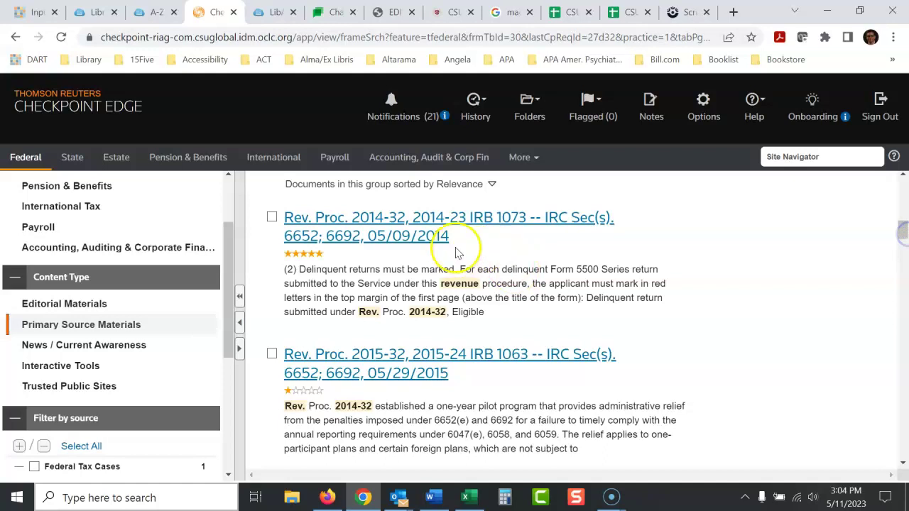
pyautogui.moveTo(904, 231); pyautogui.dragTo(903, 181)
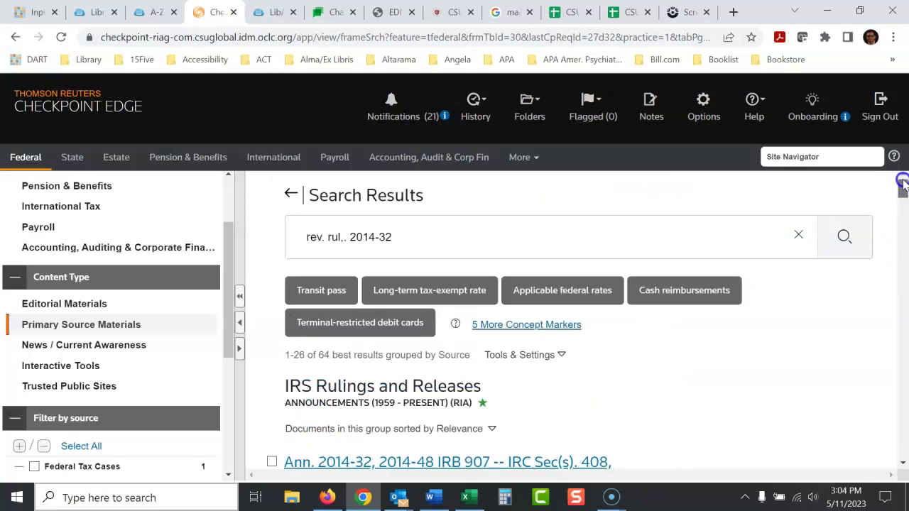
# Step: Retrieve revenue ruling 2014-32 through Find Federal Rulings/IRB in the Federal quick links instead of the keyword search
pyautogui.click(17, 158)
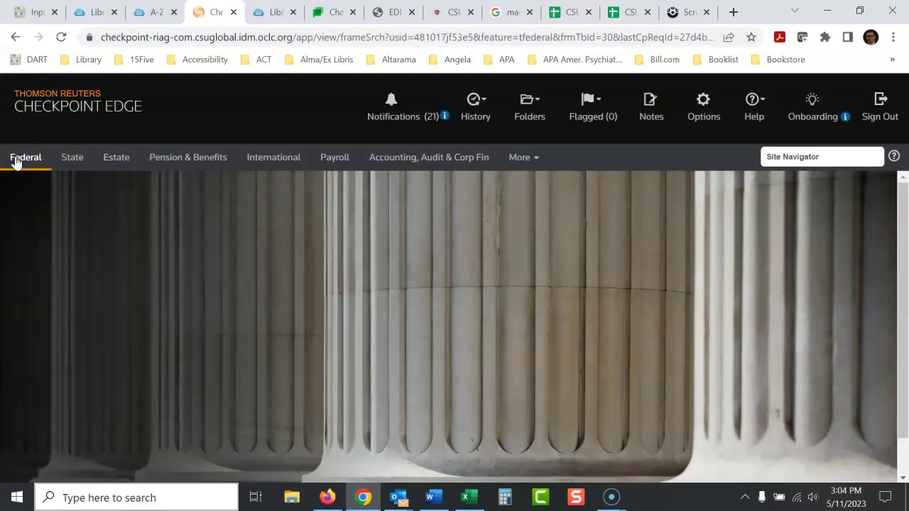
pyautogui.click(83, 371)
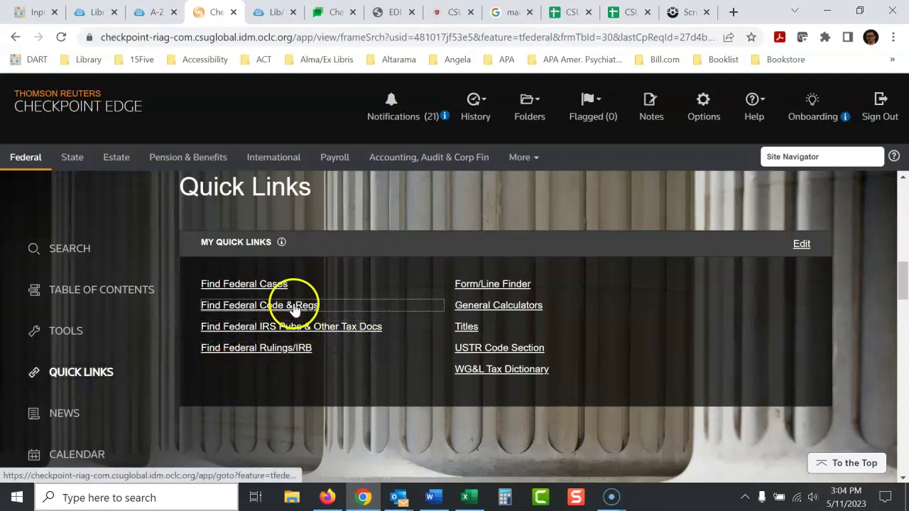
pyautogui.click(277, 349)
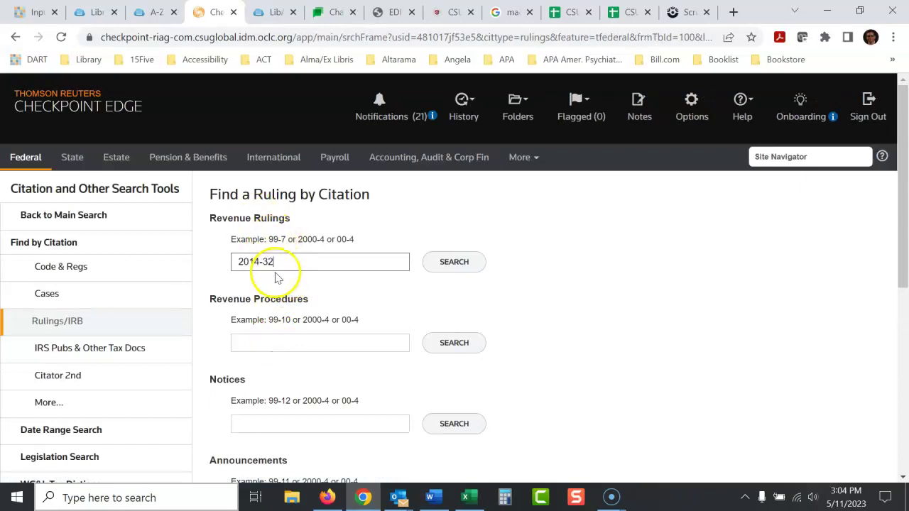
pyautogui.click(453, 263)
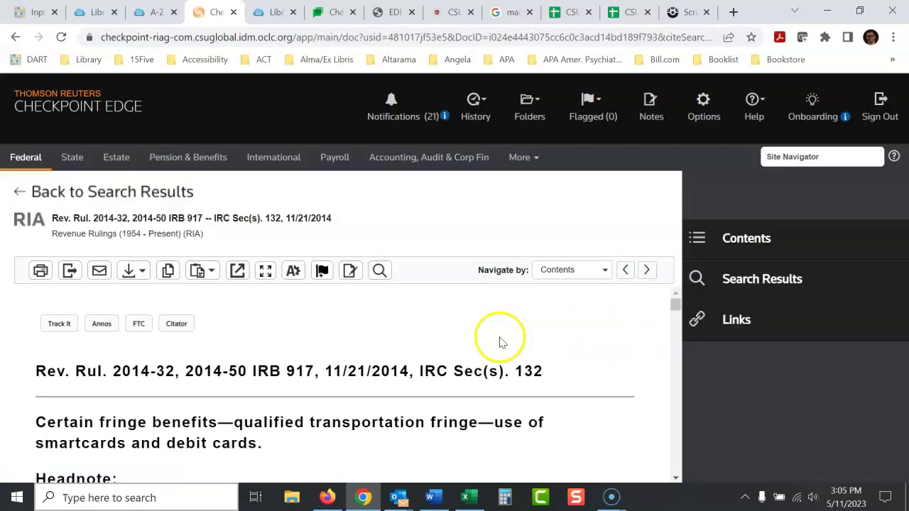
# Step: Open the export options for revenue ruling 2014-32, select the PDF format, and cancel without exporting
pyautogui.click(71, 275)
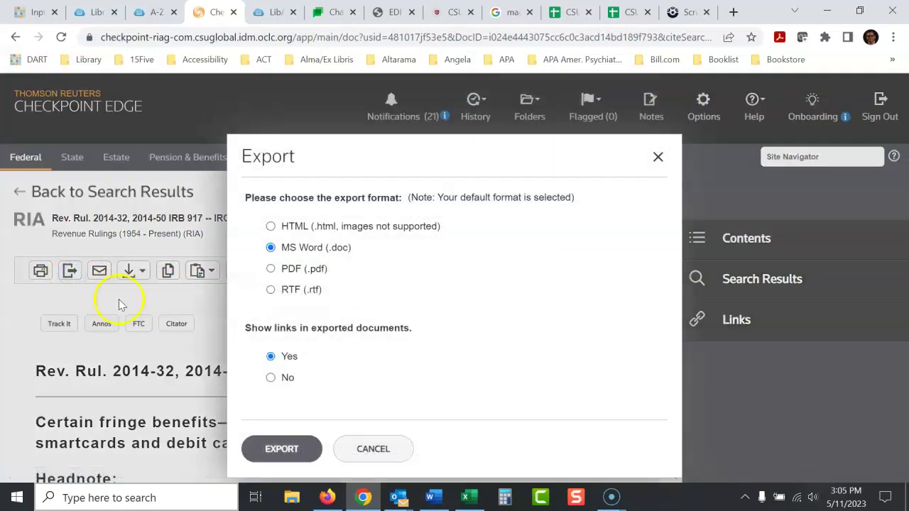
pyautogui.click(272, 269)
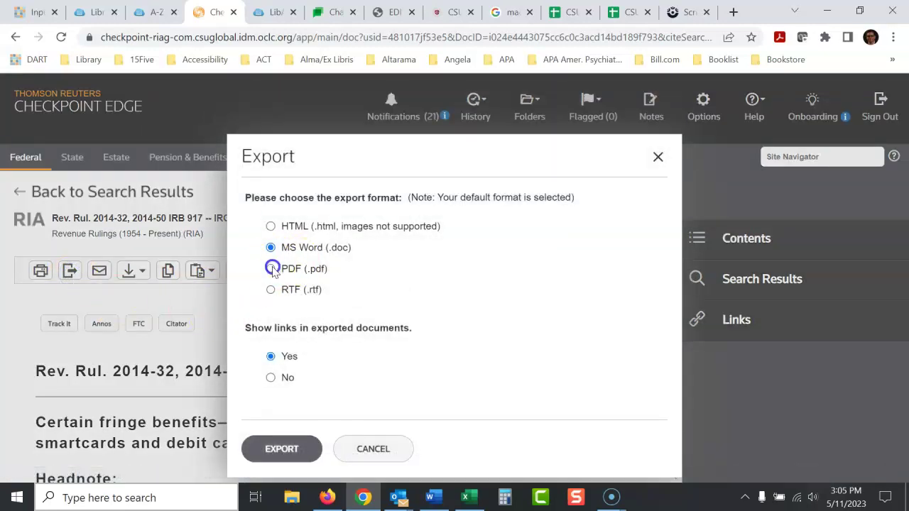
pyautogui.click(376, 450)
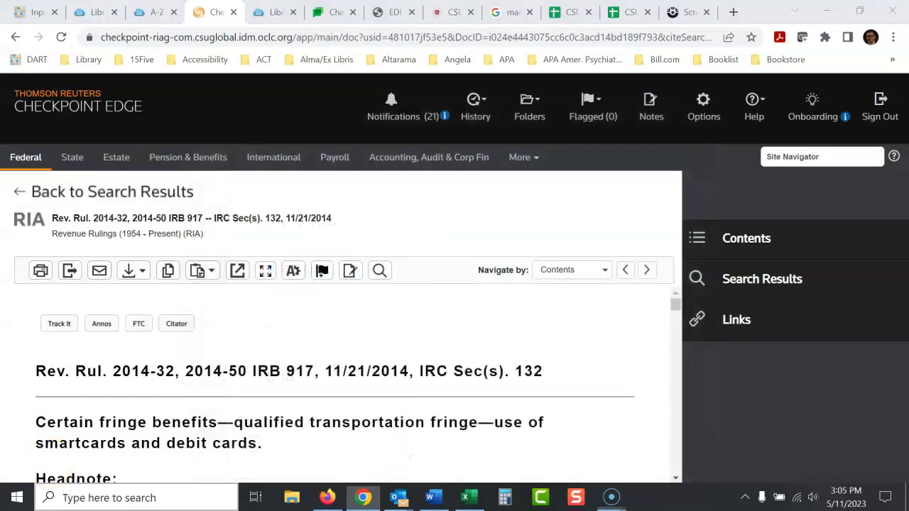